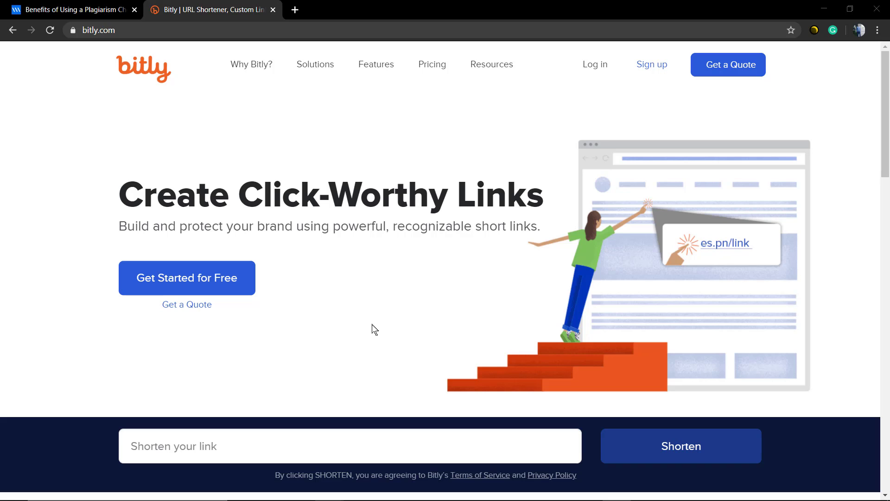
# - Check the long URL of the Visualmodo plagiarism checker article, and return to the Bitly home page
pyautogui.click(80, 11)
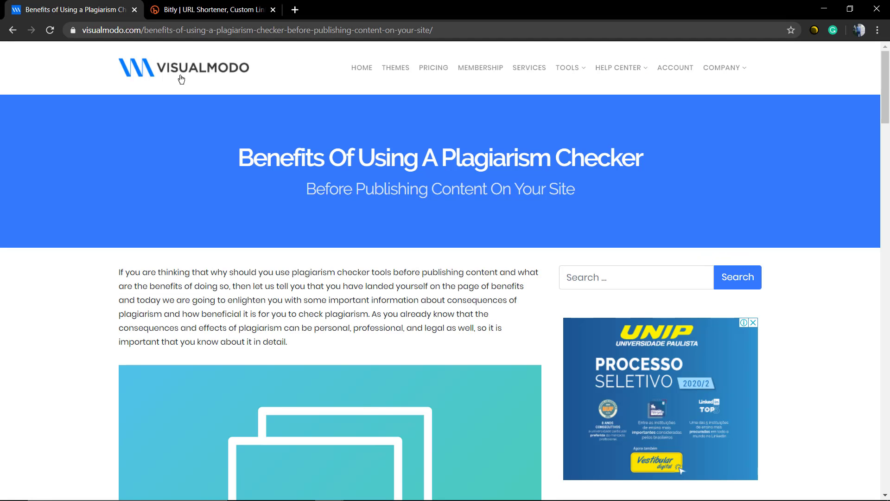
pyautogui.click(213, 31)
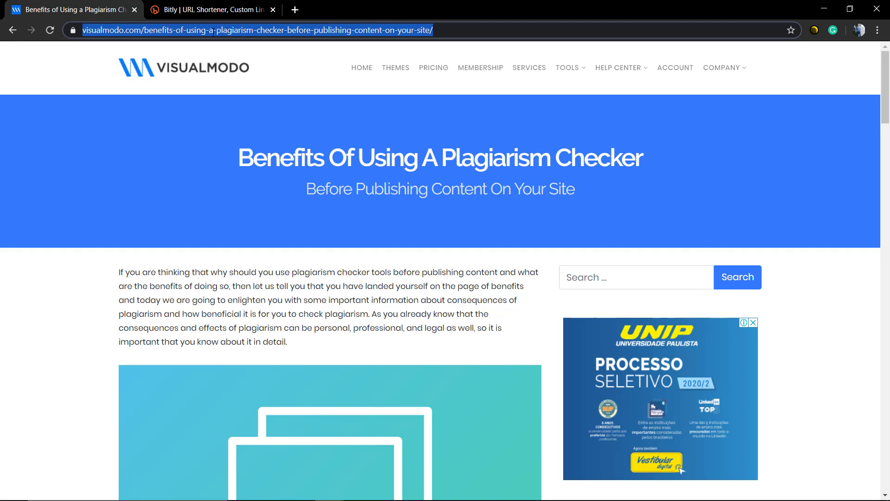
pyautogui.click(280, 146)
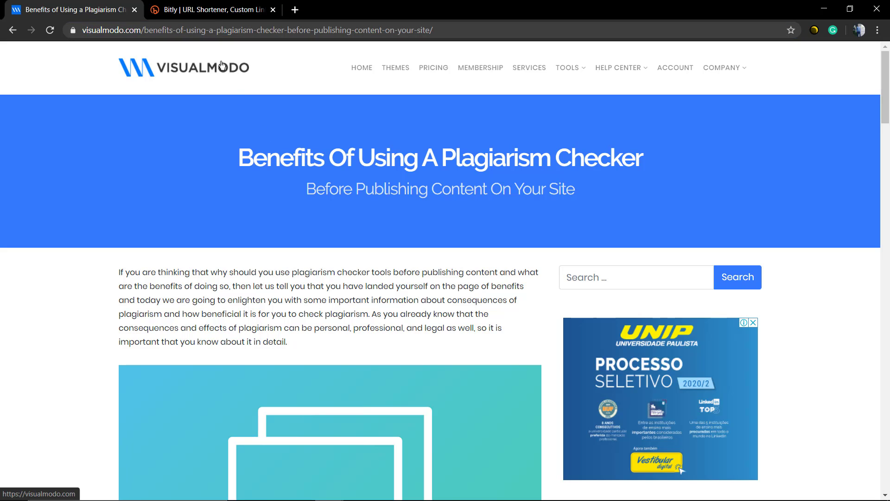
pyautogui.click(208, 8)
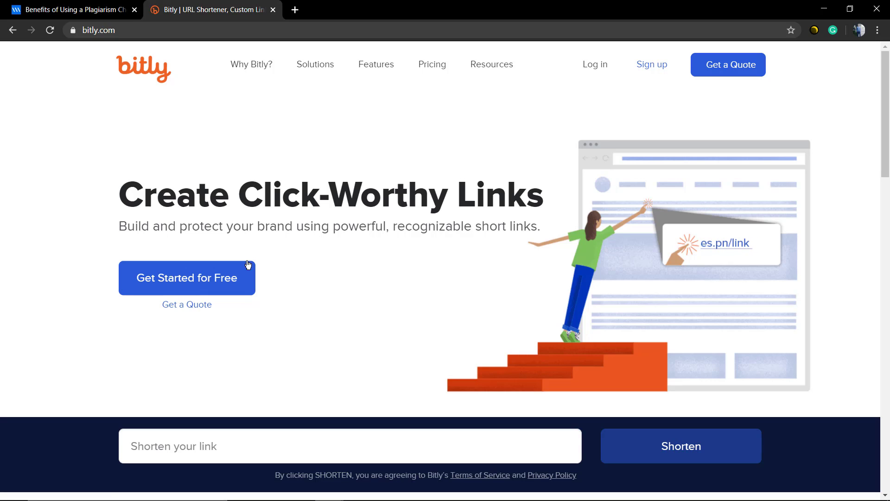
# - Examine Bitly's pricing plans and the detailed feature comparison between the free, basic, premium and customized plans
pyautogui.click(186, 284)
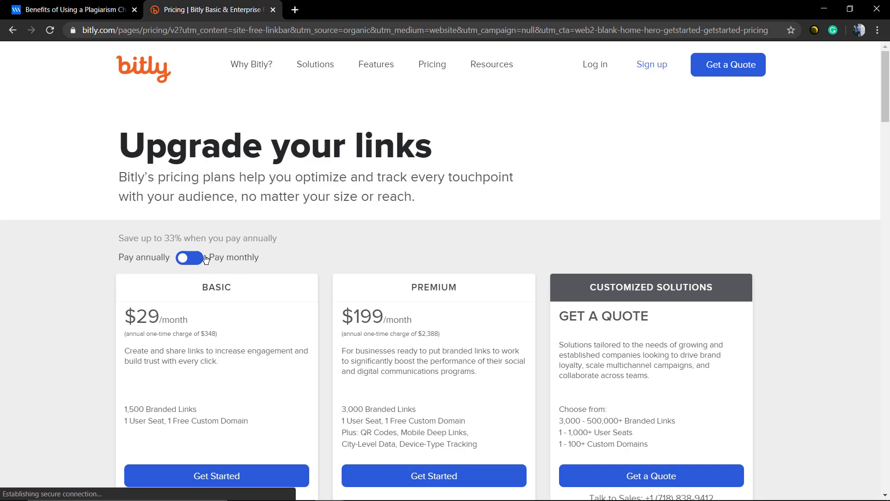
pyautogui.scroll(-12, 279, 241)
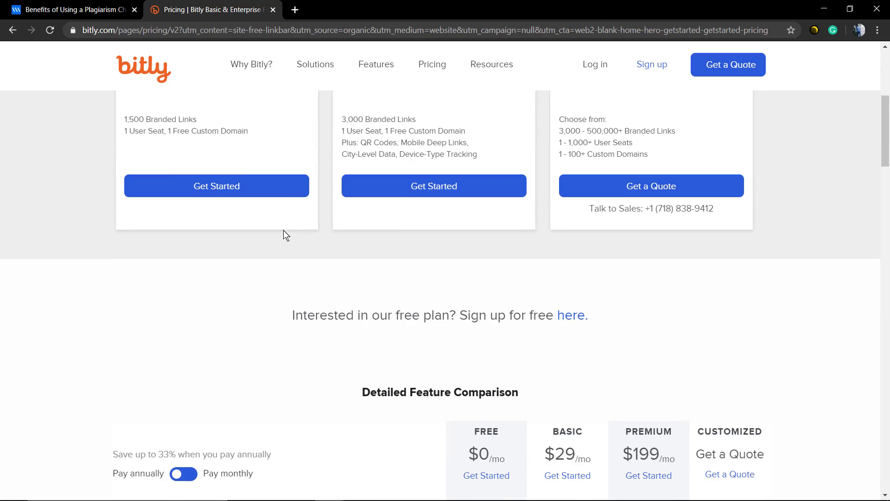
pyautogui.scroll(-16, 285, 234)
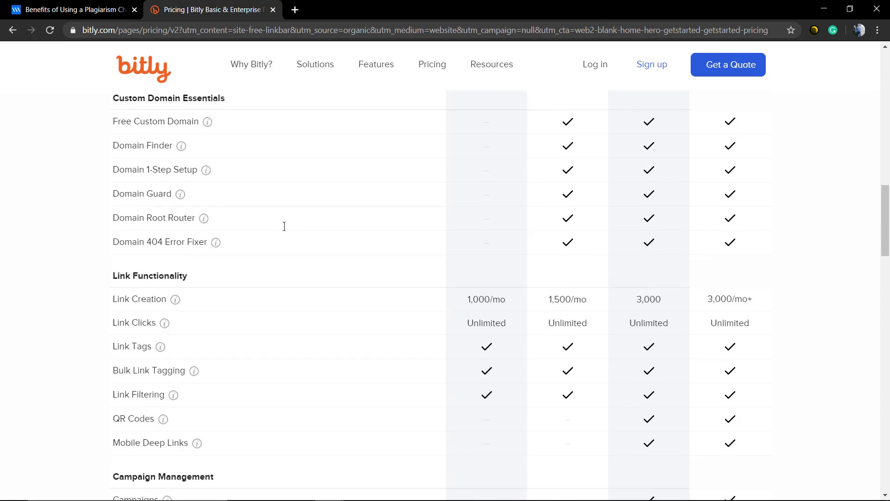
pyautogui.scroll(-10, 291, 227)
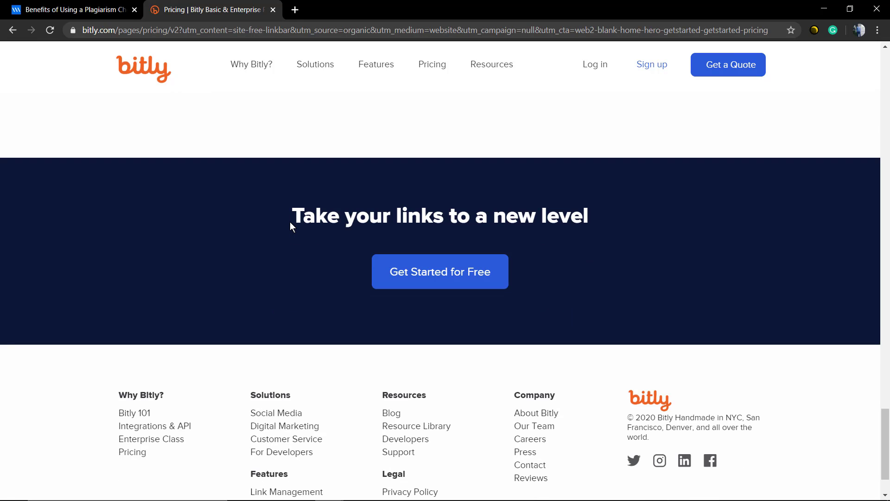
pyautogui.scroll(4, 290, 221)
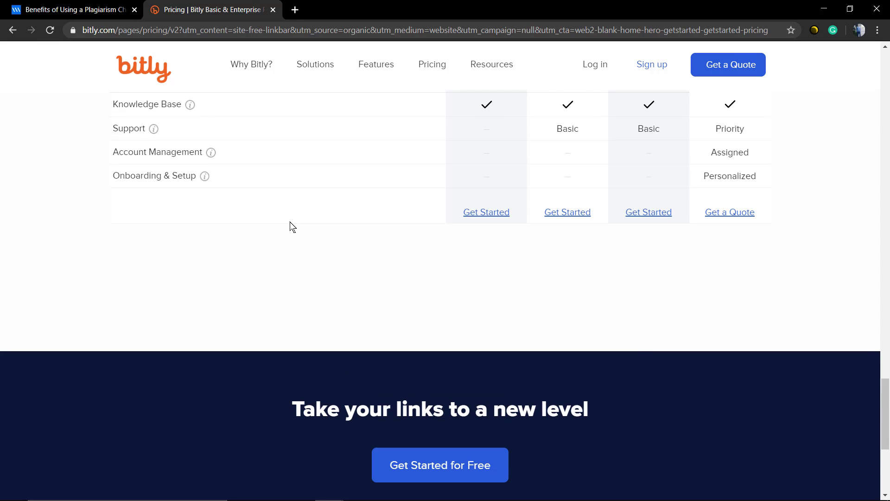
pyautogui.scroll(2, 290, 222)
pyautogui.scroll(-6, 301, 218)
pyautogui.click(414, 276)
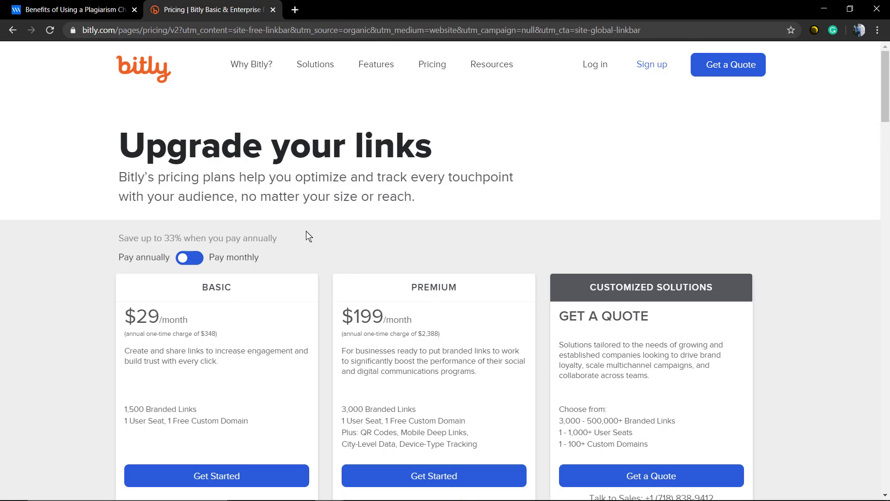
pyautogui.scroll(-4, 307, 232)
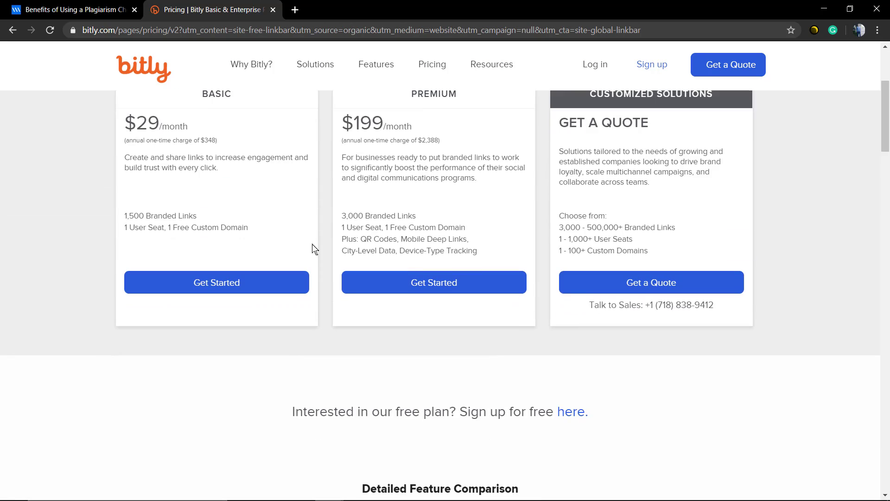
pyautogui.scroll(2, 314, 248)
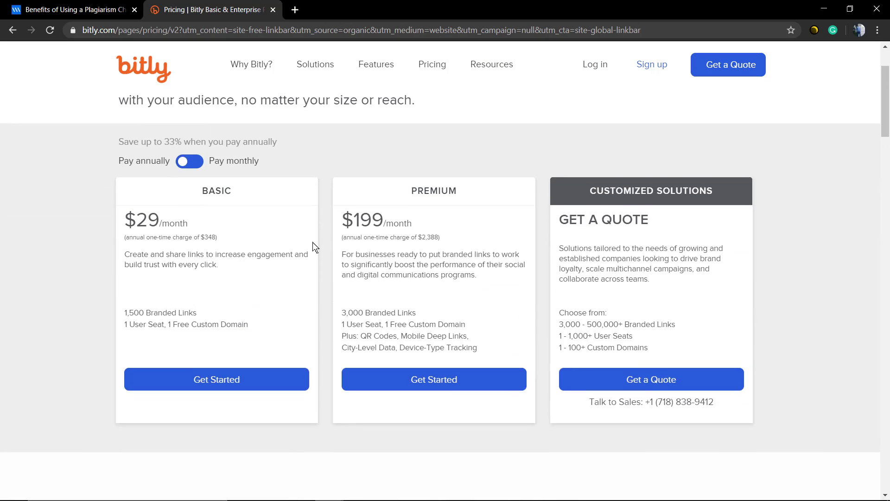
pyautogui.scroll(2, 306, 197)
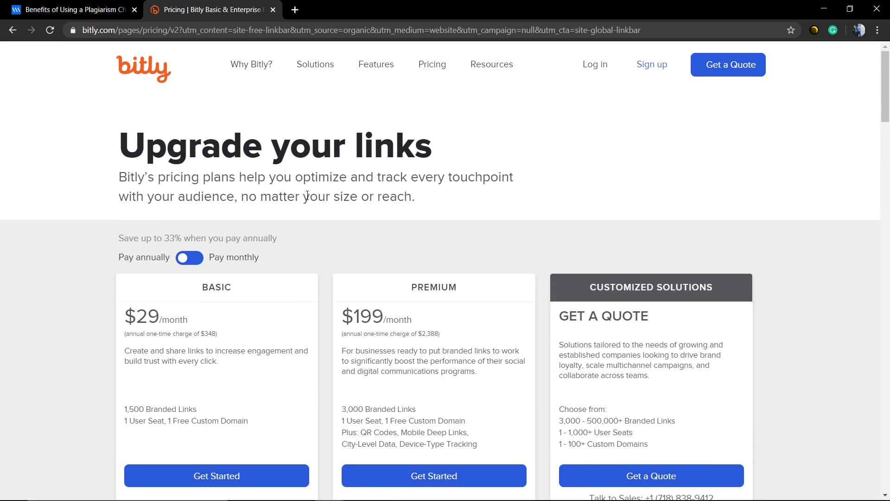
# - Return to the pricing page by way of the Bitly home page and open the free plan's sign-up form
pyautogui.click(146, 72)
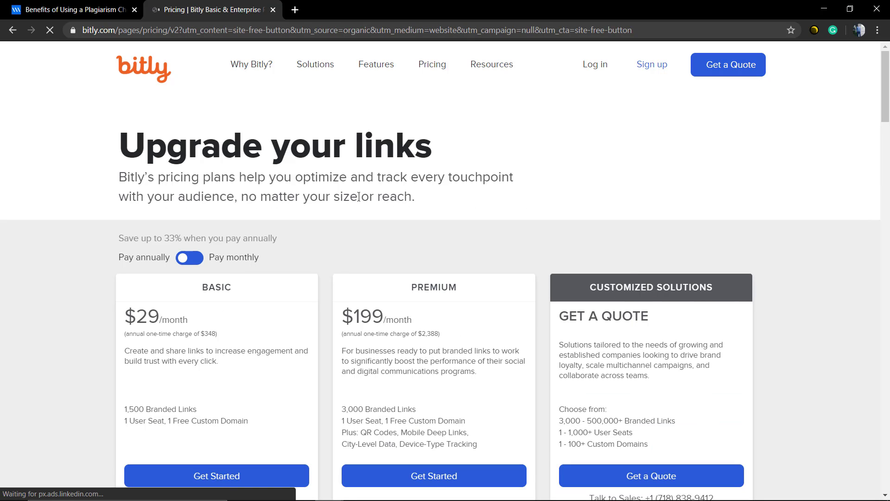
pyautogui.scroll(-4, 360, 201)
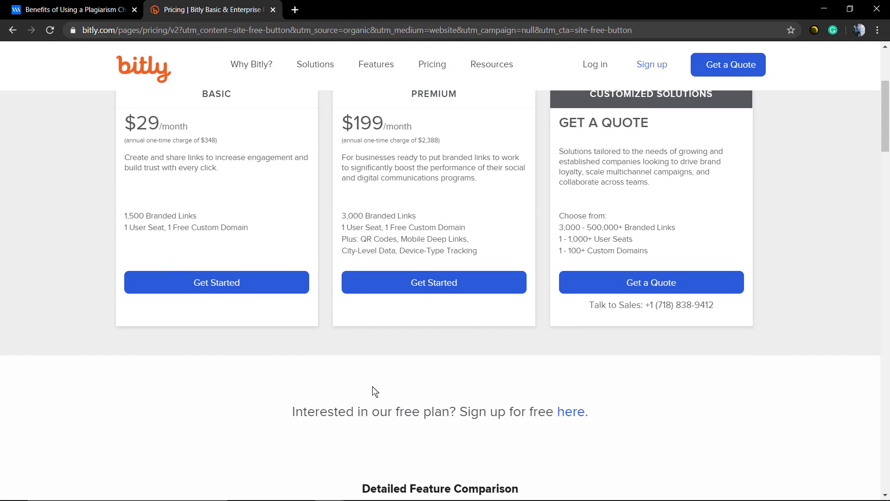
pyautogui.scroll(-2, 353, 380)
pyautogui.moveTo(291, 317); pyautogui.dragTo(587, 319)
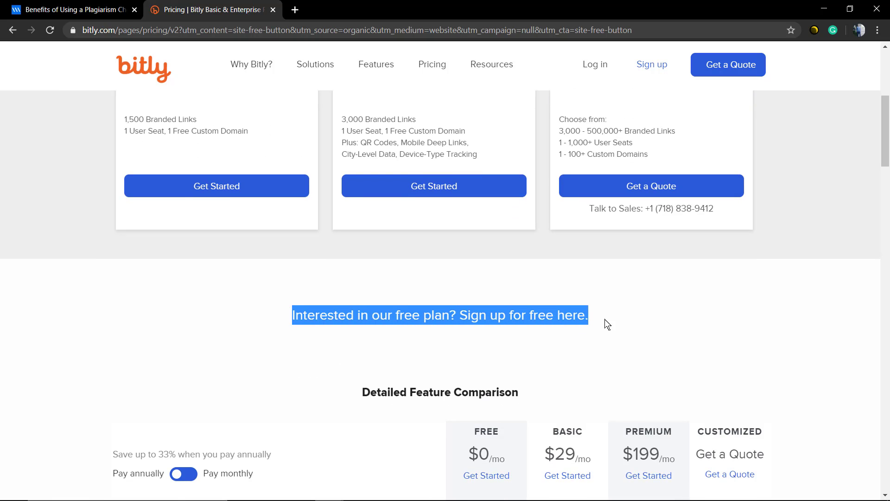
pyautogui.click(588, 320)
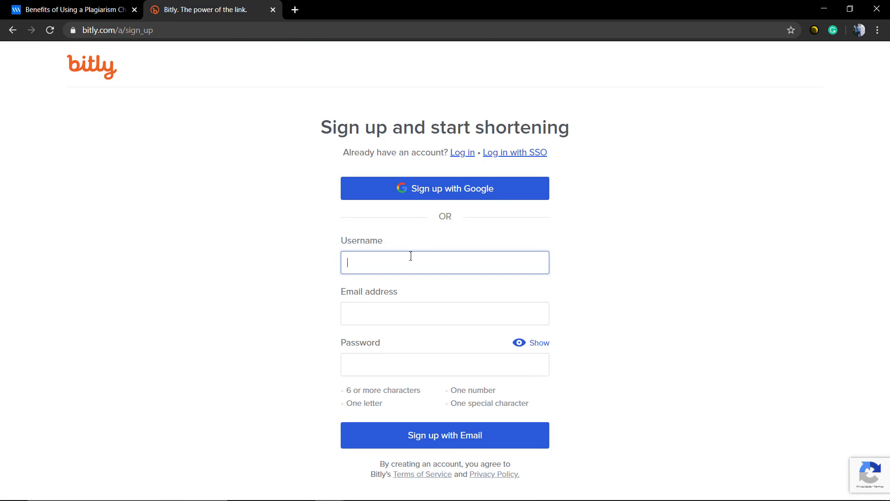
# - Fill in the username and the e-mail address for the new Bitly account
pyautogui.write('Claudio')
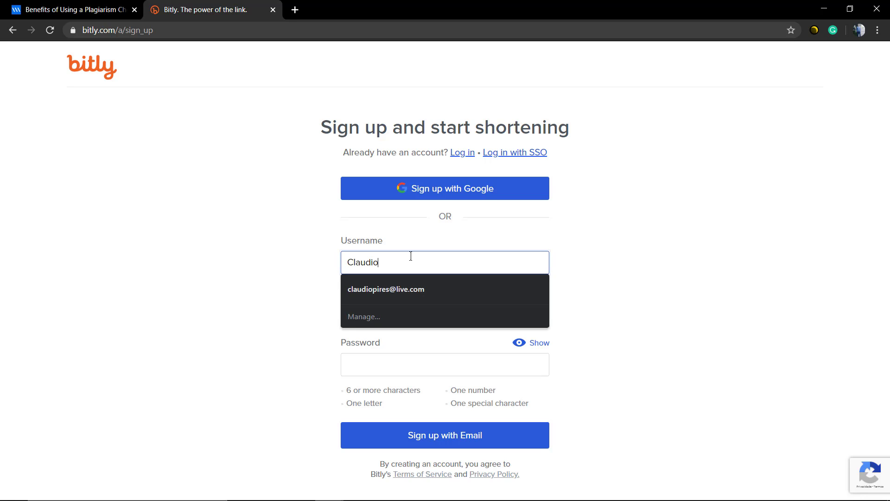
pyautogui.write('Camposp')
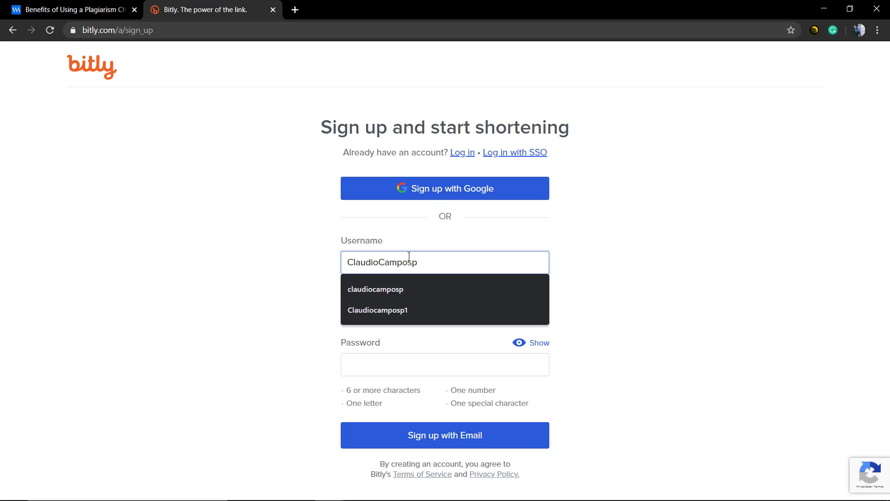
pyautogui.click(391, 305)
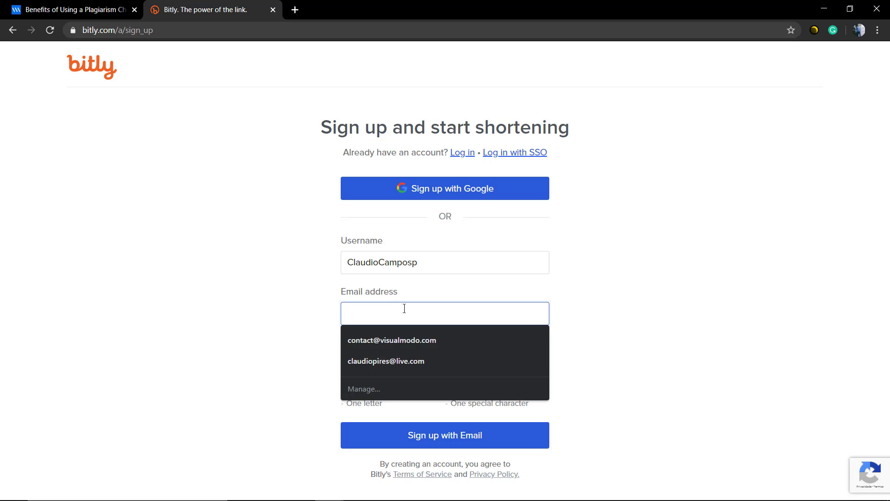
pyautogui.click(395, 361)
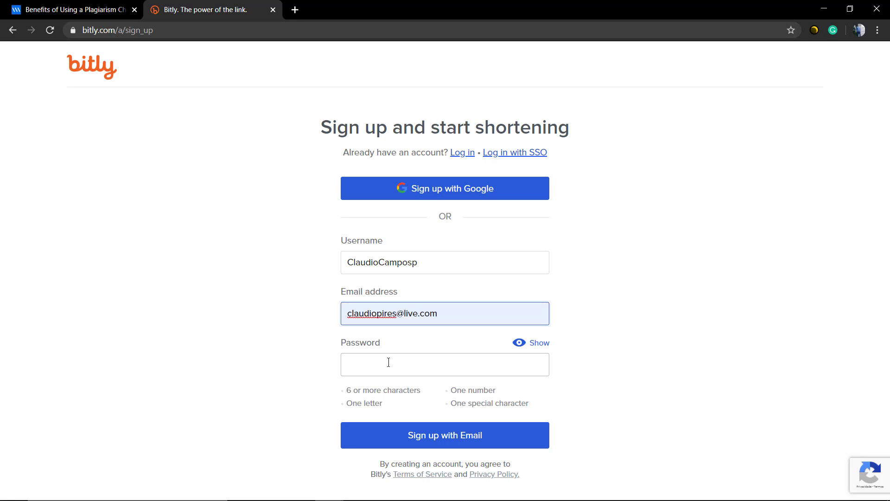
# - Enter the account password and submit the sign-up with e-mail
pyautogui.click(388, 362)
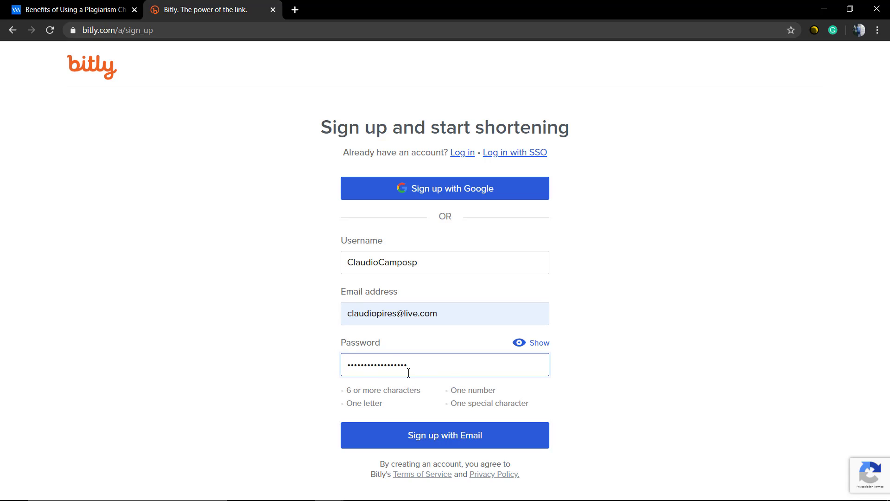
pyautogui.doubleClick(353, 365)
pyautogui.write('•')
pyautogui.click(283, 368)
pyautogui.click(439, 434)
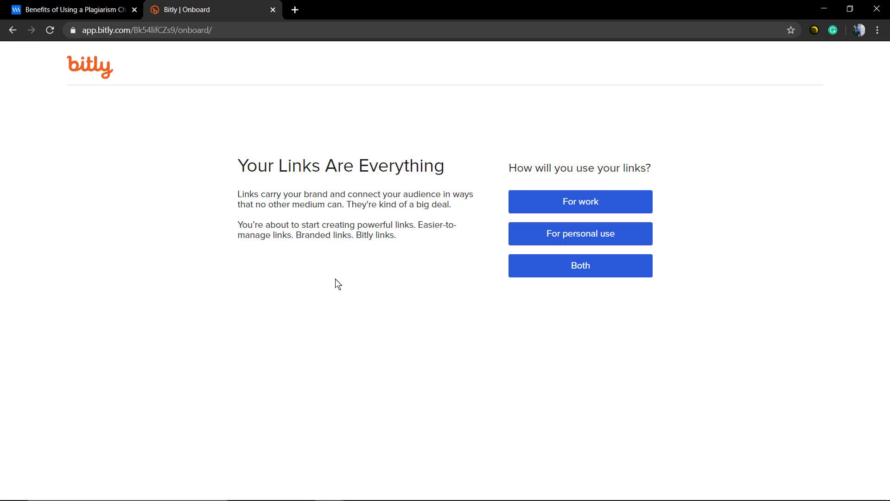
# - Choose personal use for the links and select Social media marketing as the intended purpose
pyautogui.click(546, 238)
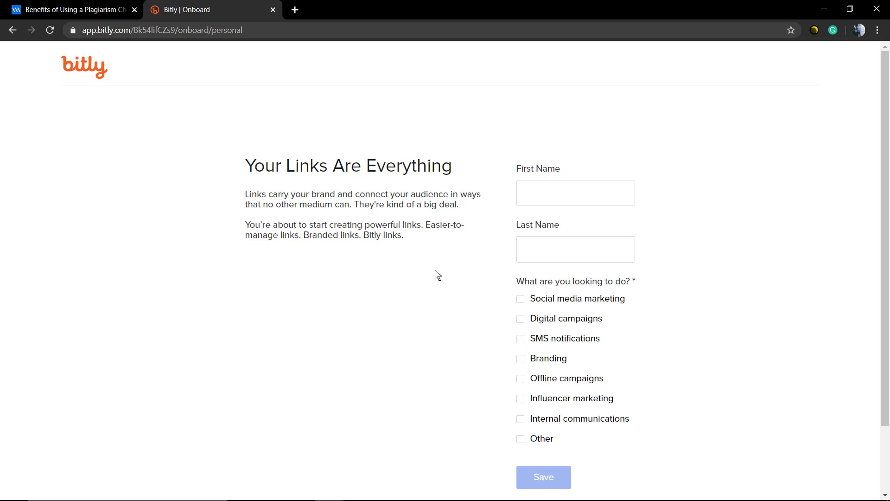
pyautogui.click(524, 193)
pyautogui.click(545, 195)
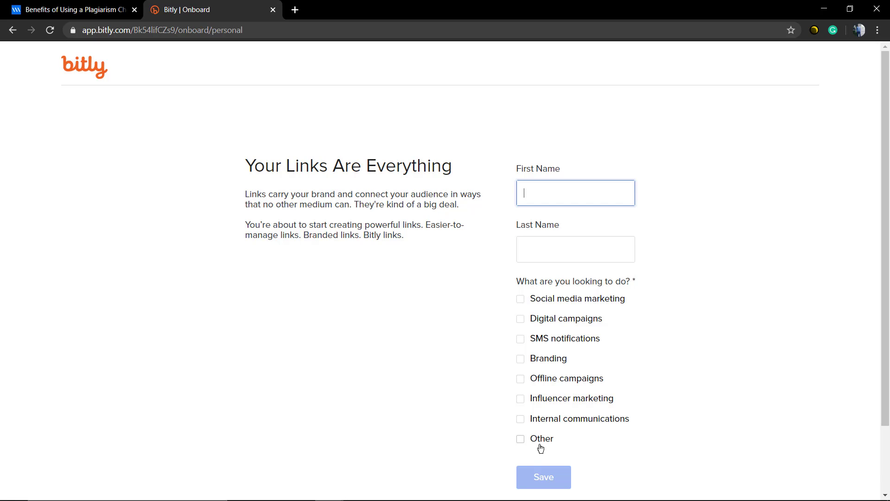
pyautogui.click(561, 305)
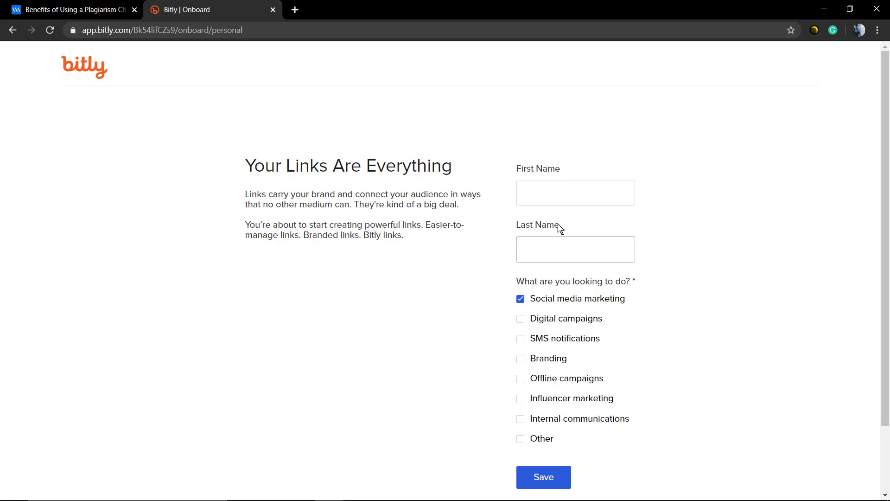
# - Fill in the first name and last name, and save the onboarding form
pyautogui.click(558, 197)
pyautogui.write('Clau')
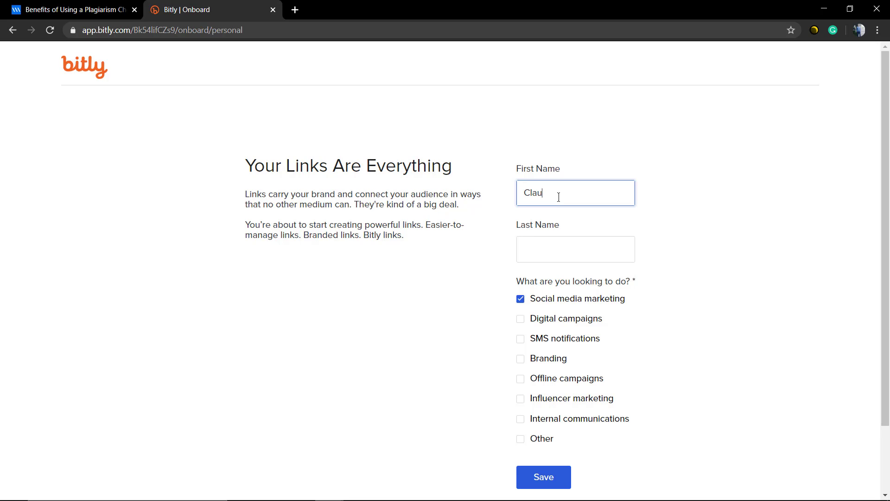
pyautogui.write('dio')
pyautogui.press('Tab')
pyautogui.write('Vi')
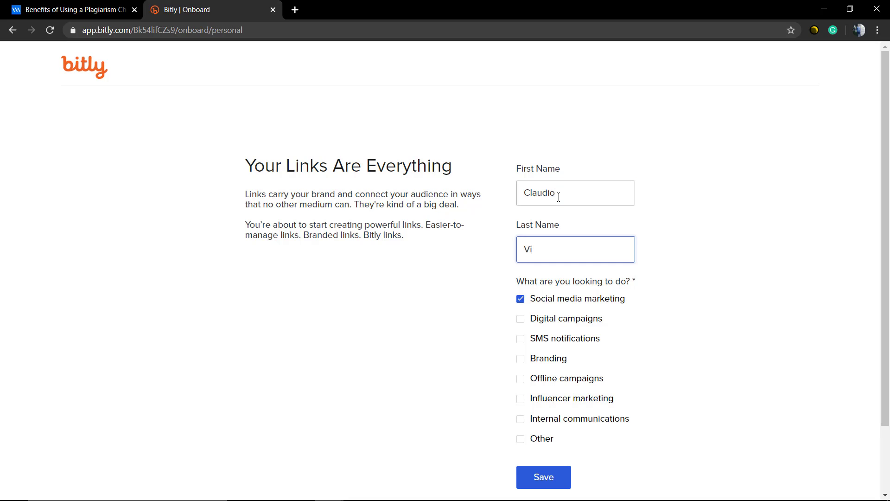
pyautogui.write('sualmodo')
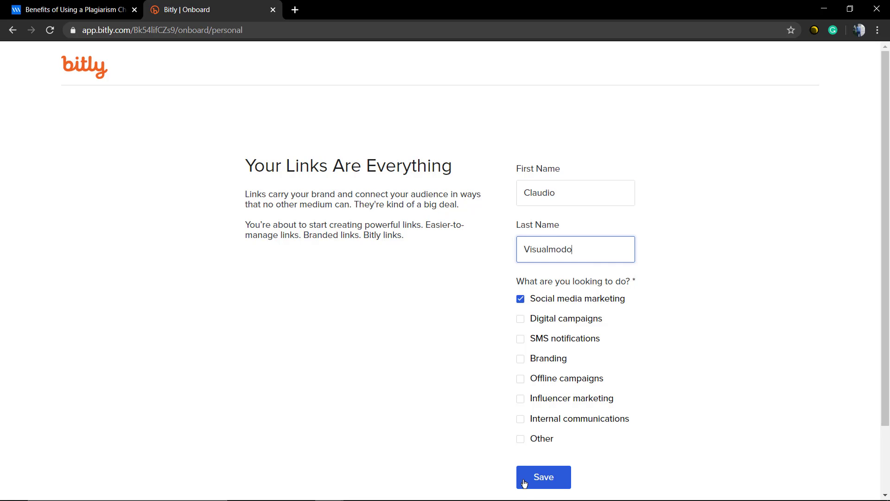
pyautogui.click(536, 492)
pyautogui.click(535, 484)
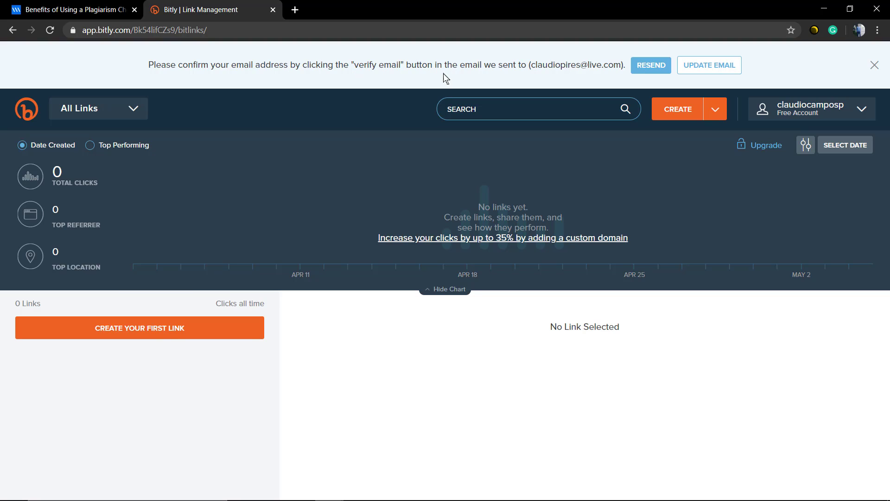
# - Dismiss the e-mail confirmation notice and create a bit.ly short link from the copied URL of the Visualmodo plagiarism checker article
pyautogui.click(875, 65)
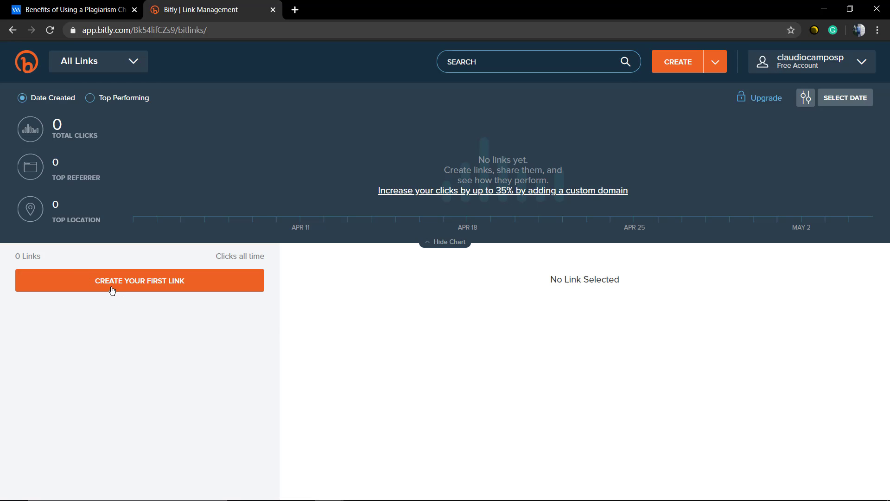
pyautogui.click(147, 288)
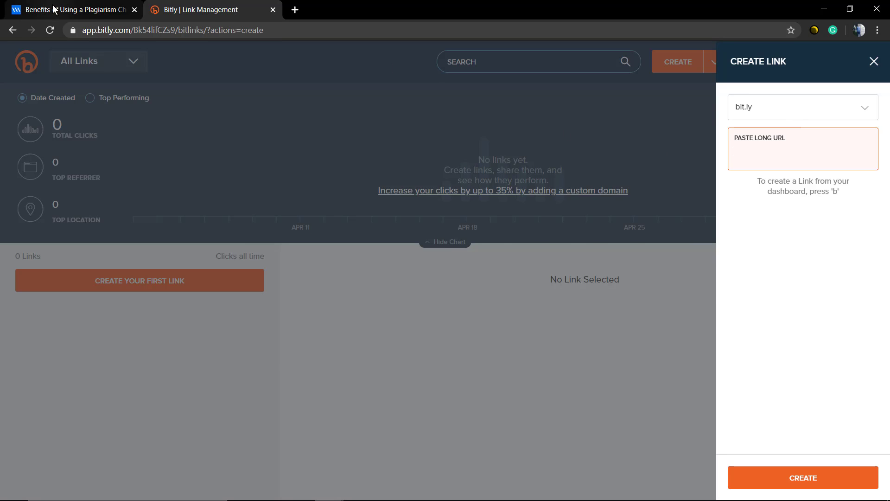
pyautogui.click(69, 9)
pyautogui.click(198, 30)
pyautogui.hotkey('ctrl', 'c')
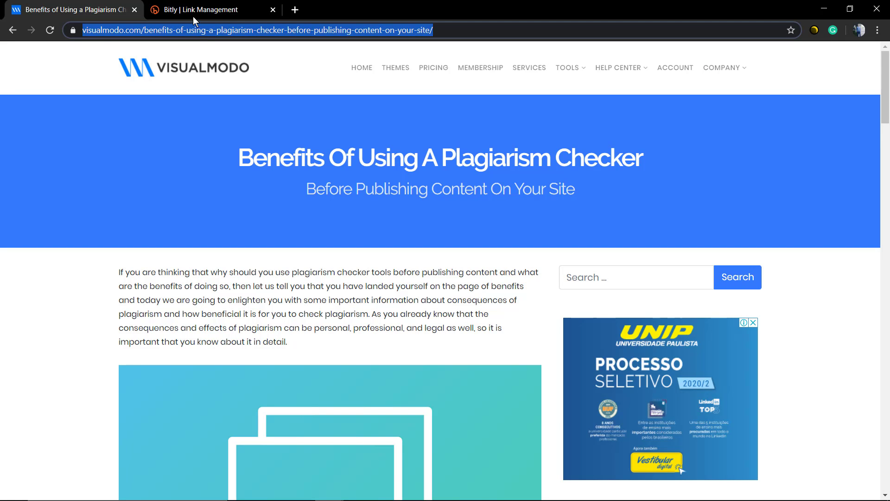
pyautogui.click(195, 11)
pyautogui.hotkey('ctrl', 'v')
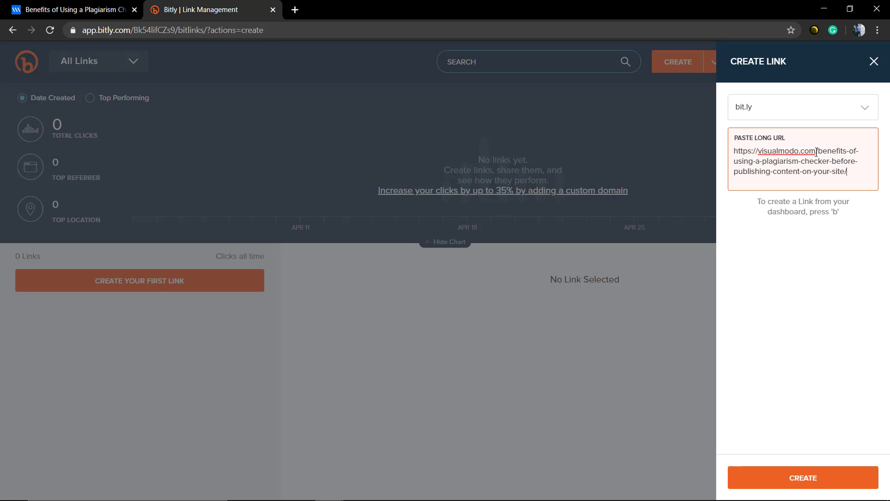
pyautogui.press('Return')
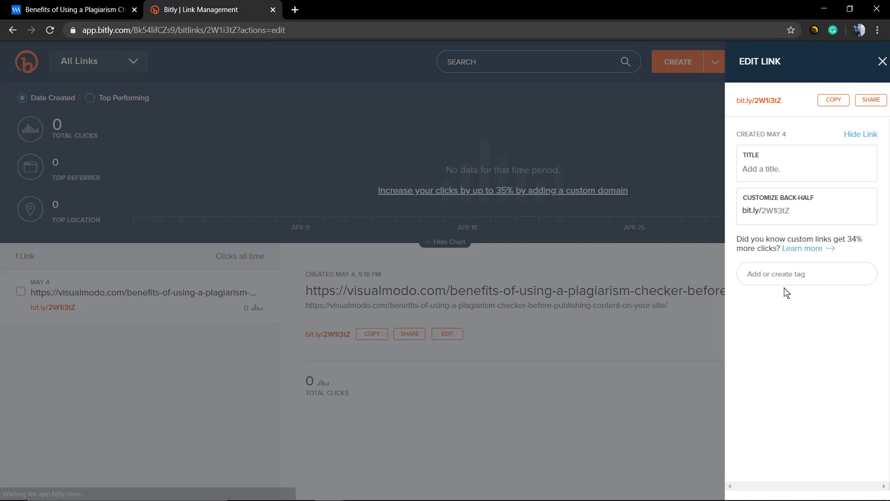
# - Set the link's custom back-half to Plagiarism-Checker, using "Plagiarism Checker" copied from the Visualmodo article heading with a hyphen between the words
pyautogui.doubleClick(773, 205)
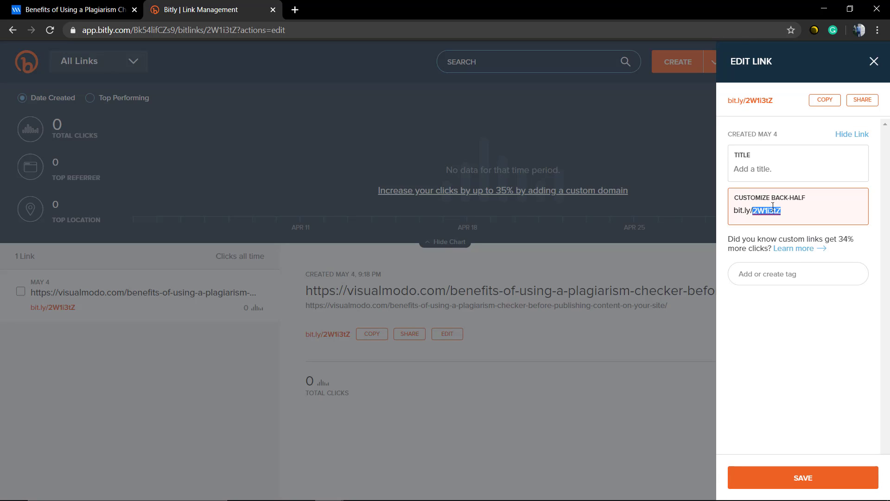
pyautogui.write('a')
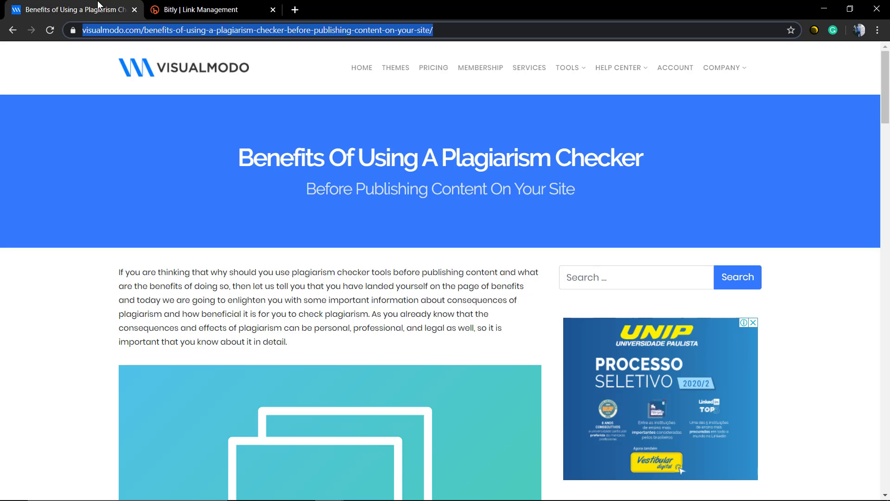
pyautogui.click(100, 6)
pyautogui.moveTo(459, 158); pyautogui.dragTo(657, 163)
pyautogui.hotkey('ctrl', 'c')
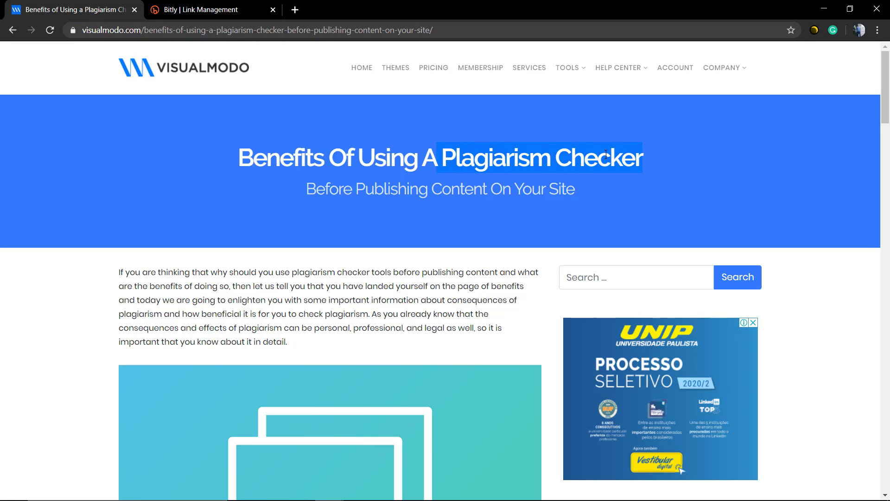
pyautogui.click(204, 9)
pyautogui.hotkey('ctrl', 'v')
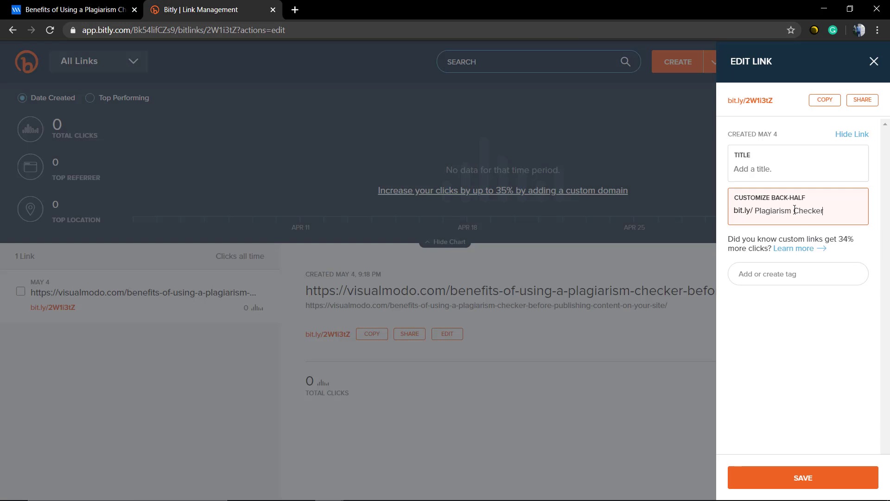
pyautogui.click(795, 210)
pyautogui.press('BackSpace')
pyautogui.write('-')
# - Add the tags blog, article and check to the short link
pyautogui.click(781, 280)
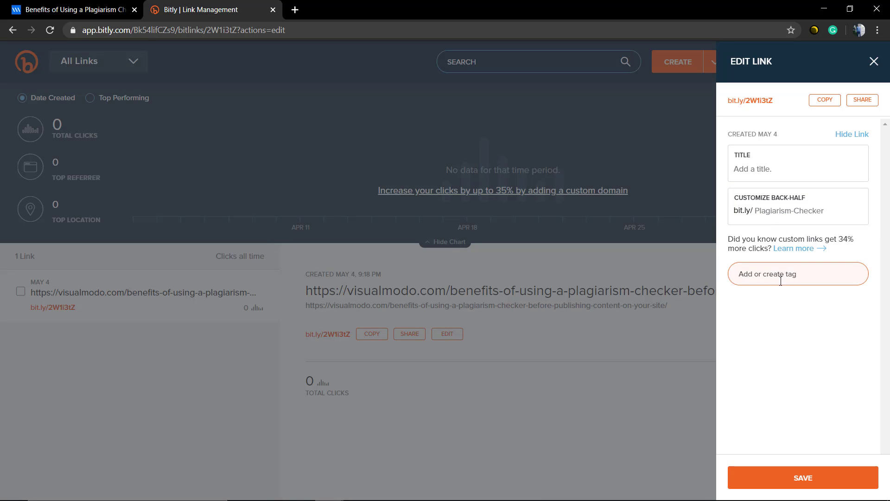
pyautogui.write('blog')
pyautogui.press('Return')
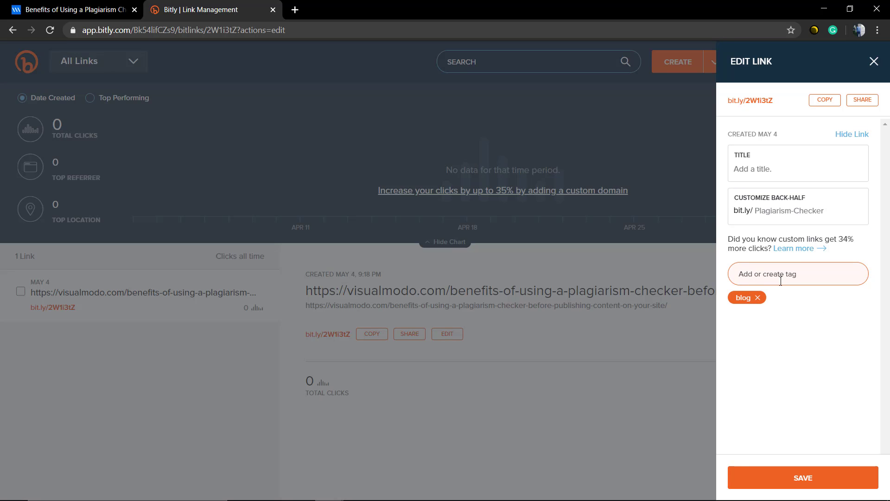
pyautogui.write('article')
pyautogui.press('Return')
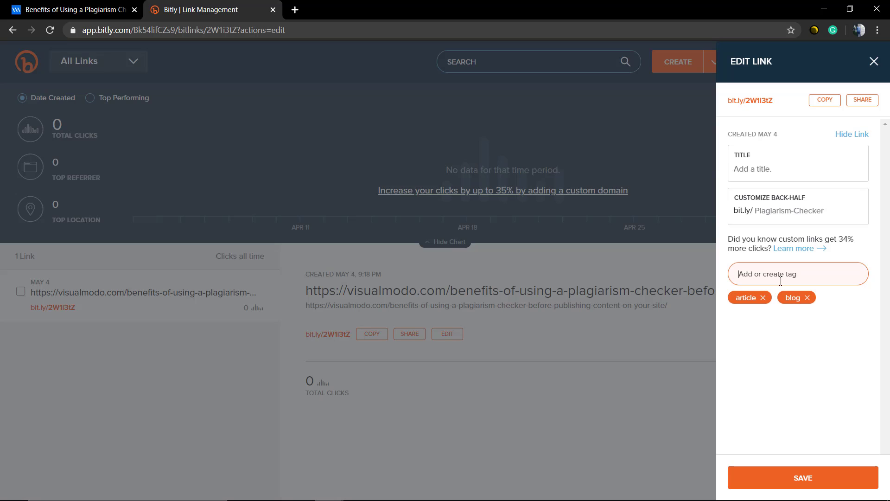
pyautogui.write('check')
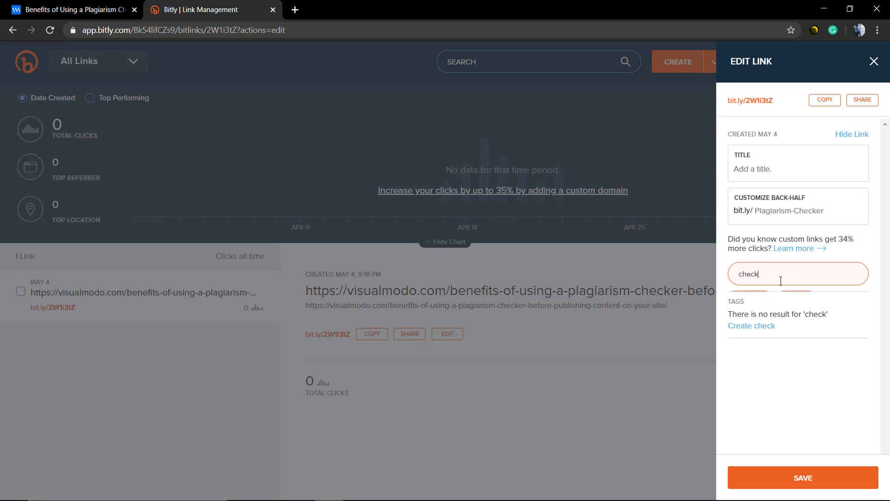
pyautogui.press('Return')
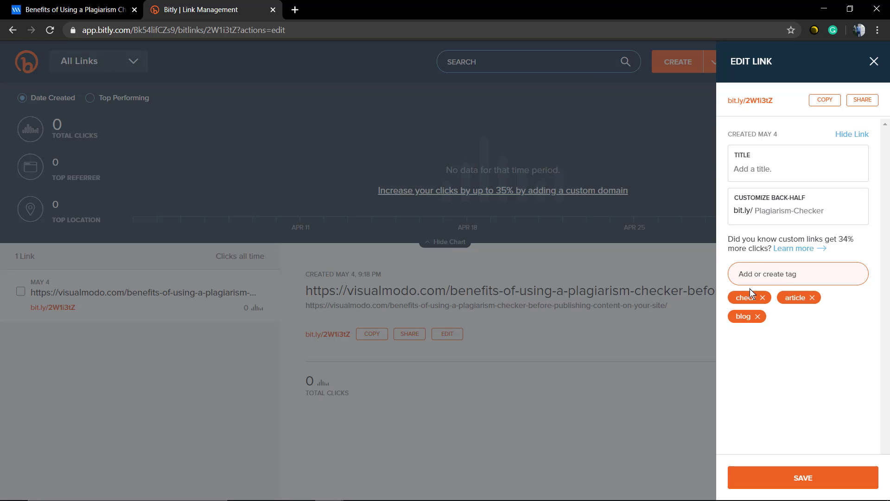
# - Title the short link Plagiarism Checker with the copied text and try to save the link changes
pyautogui.click(767, 175)
pyautogui.hotkey('ctrl', 'v')
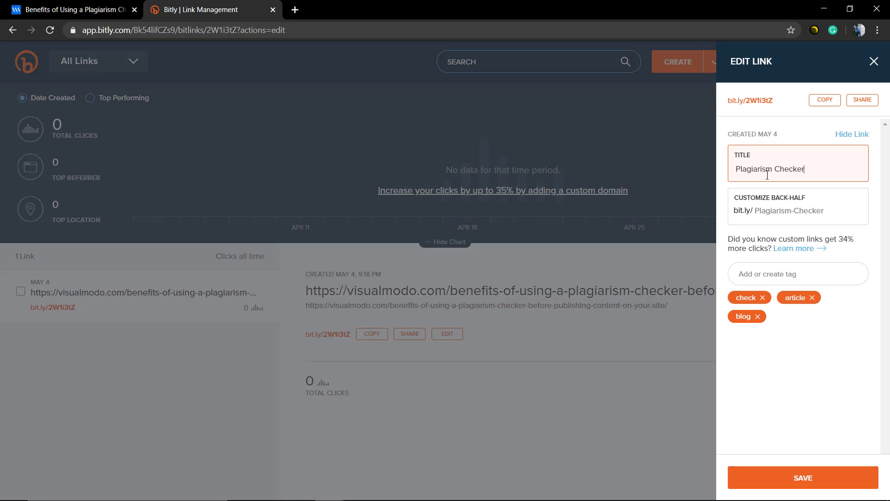
pyautogui.click(829, 186)
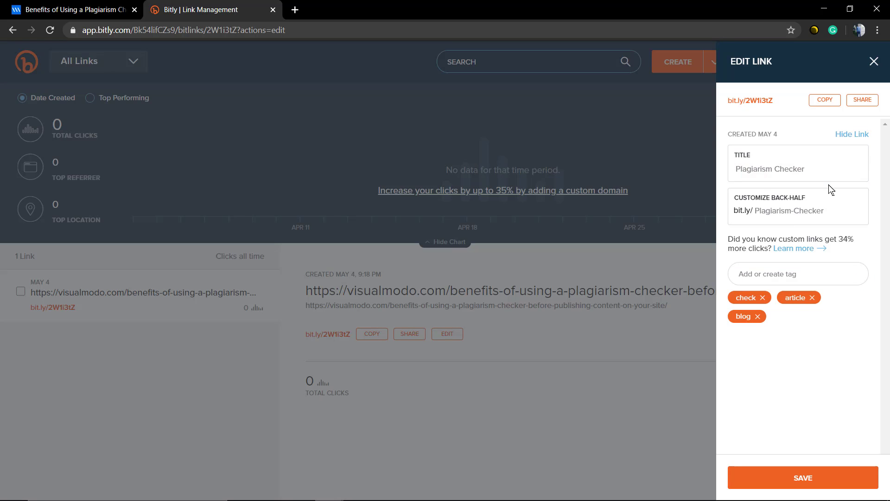
pyautogui.click(817, 478)
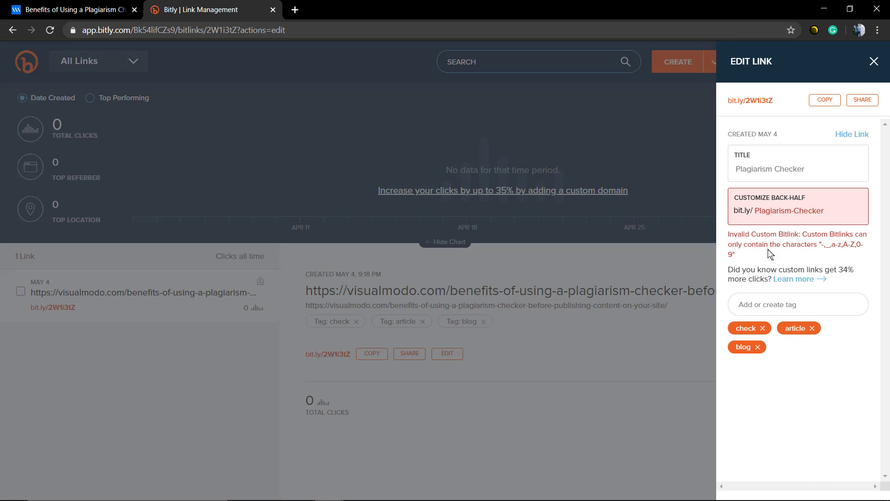
# - Correct the custom back-half to PlagiarismChecker, without a hyphen or leading space, and try to save the link
pyautogui.click(795, 213)
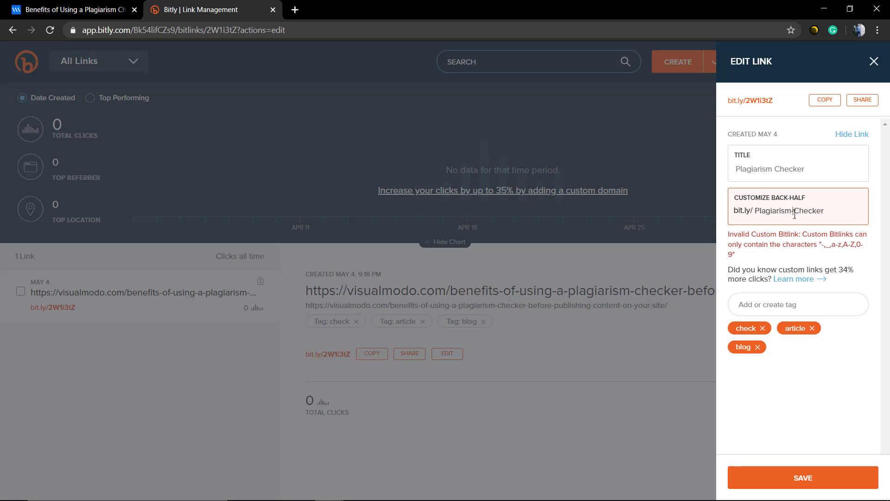
pyautogui.doubleClick(821, 244)
pyautogui.moveTo(819, 245); pyautogui.dragTo(859, 247)
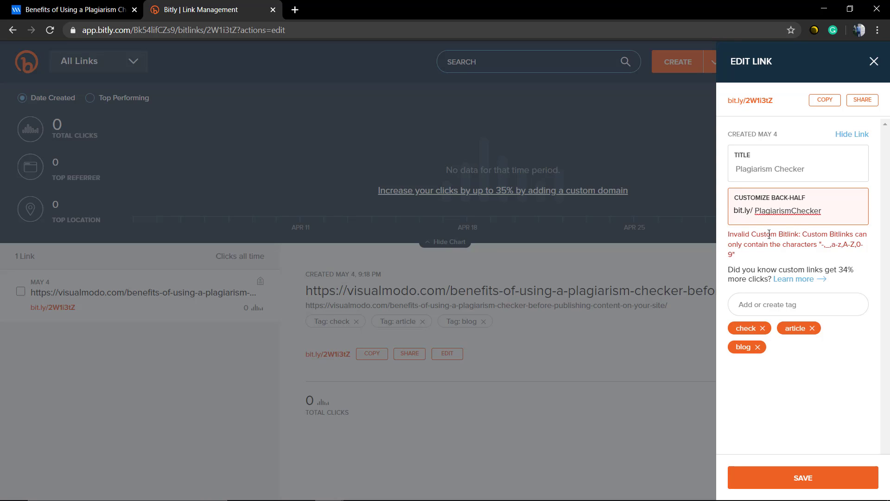
pyautogui.press('BackSpace')
pyautogui.click(797, 480)
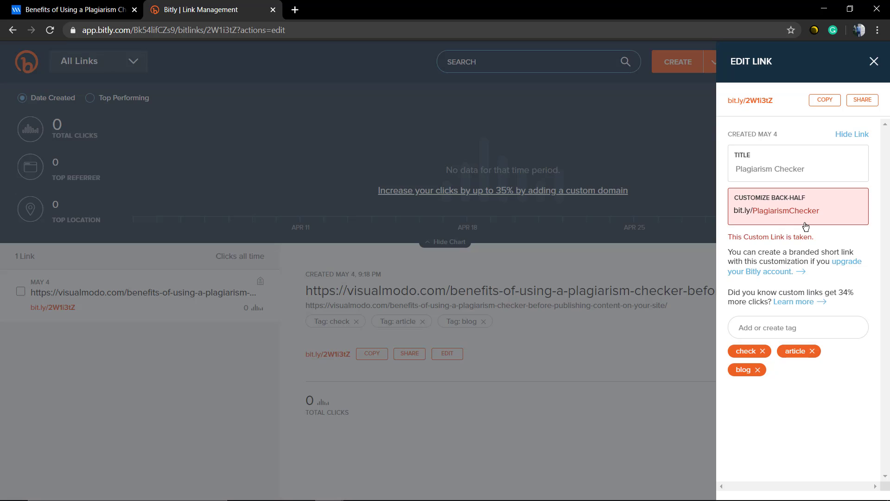
# - Replace Checker with Tool so the custom back-half is PlagiarismTool, and save the link
pyautogui.click(824, 209)
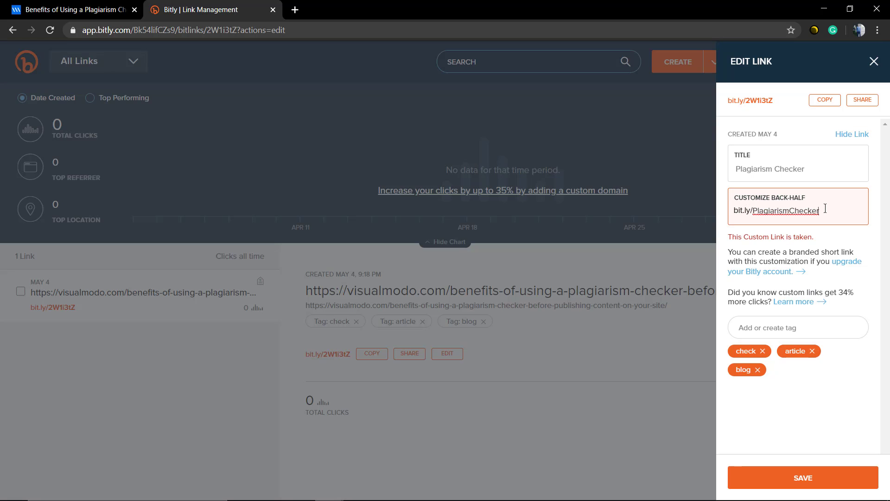
pyautogui.write('V')
pyautogui.press('BackSpace')
pyautogui.press('BackSpace')
pyautogui.press('BackSpace')
pyautogui.click(815, 476)
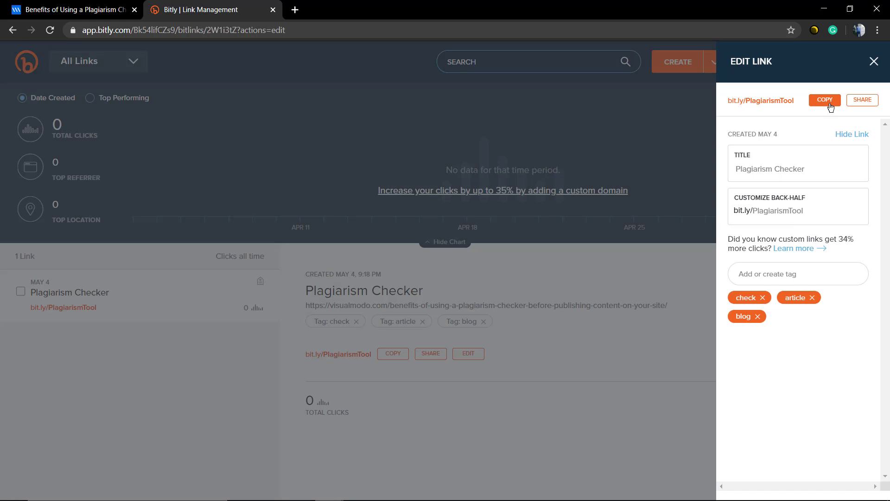
# - Copy the short link bit.ly/PlagiarismTool and open it in a new browser tab
pyautogui.click(866, 100)
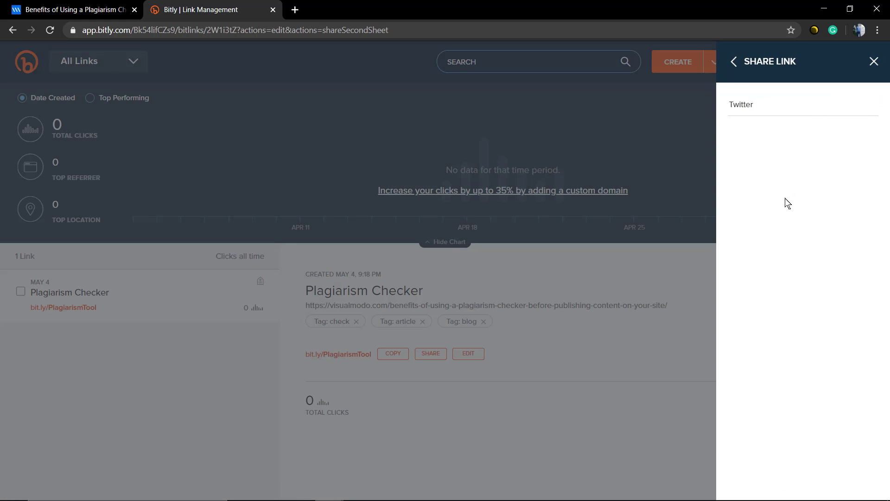
pyautogui.click(733, 62)
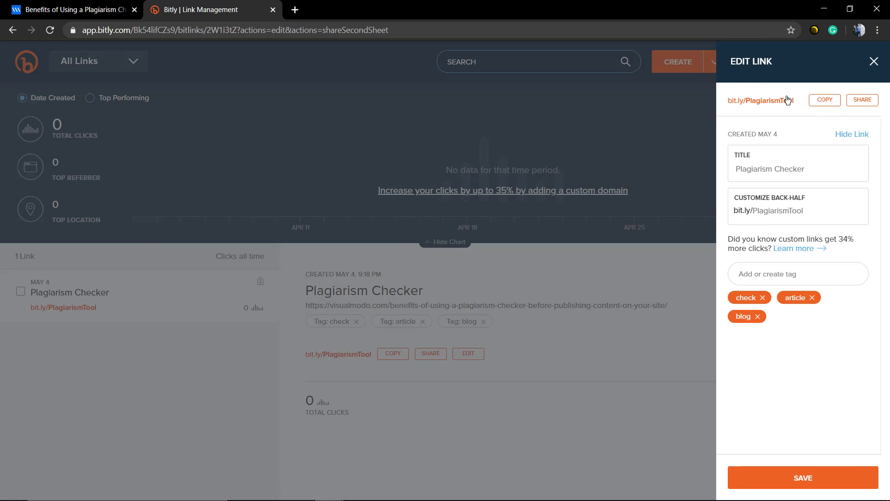
pyautogui.click(825, 104)
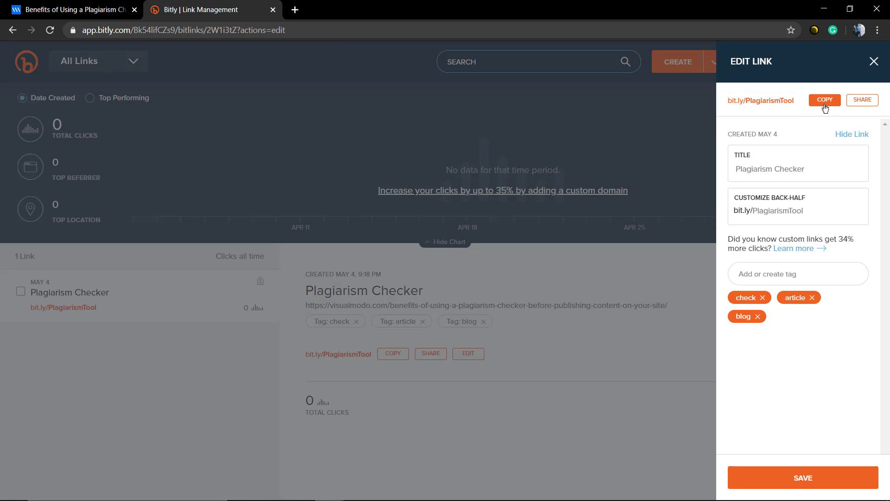
pyautogui.click(294, 10)
pyautogui.write('https://bit.ly/PlagiarismTool')
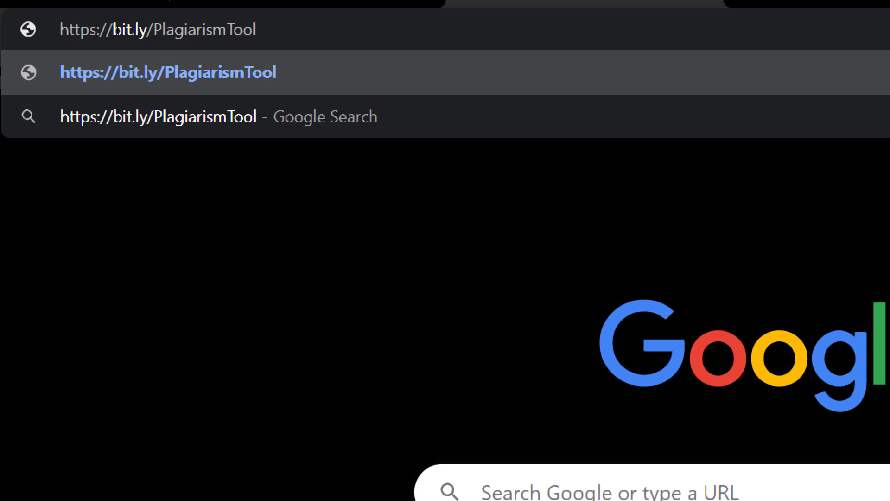
pyautogui.press('Return')
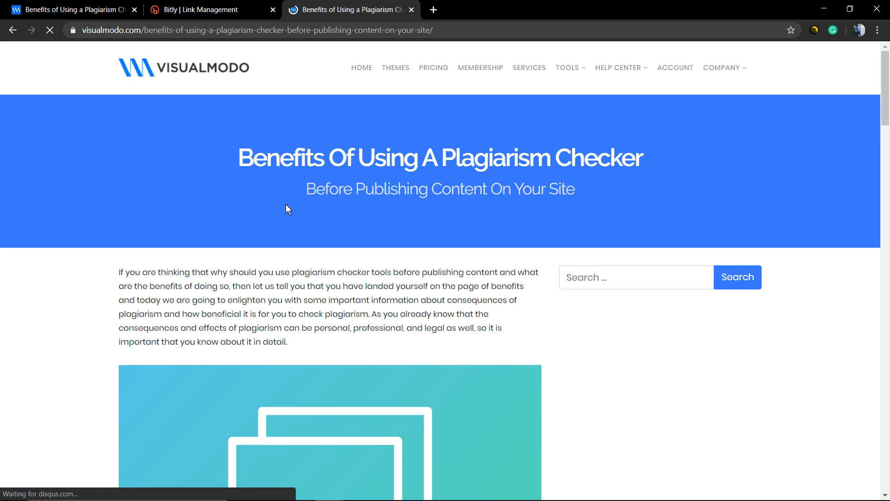
# - Return to Bitly, close the link editor and review the click statistics of the Plagiarism Checker link
pyautogui.click(195, 26)
pyautogui.click(194, 15)
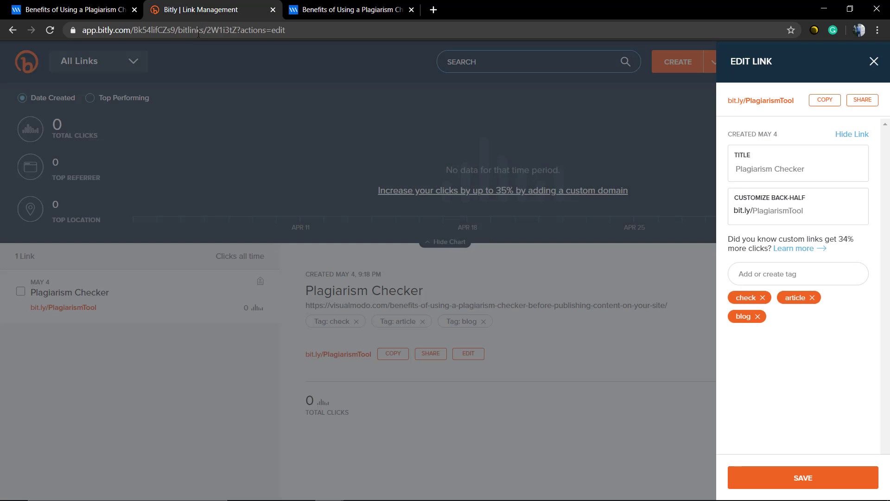
pyautogui.click(237, 182)
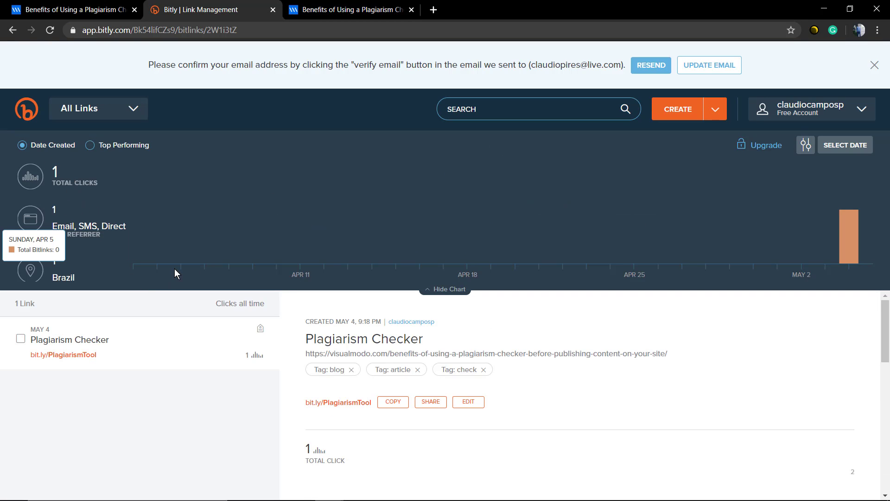
pyautogui.scroll(-3, 315, 335)
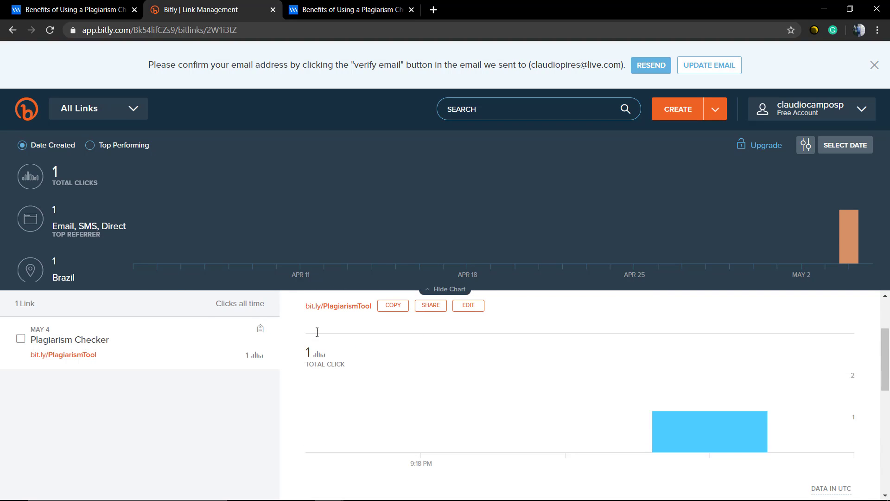
pyautogui.scroll(3, 315, 335)
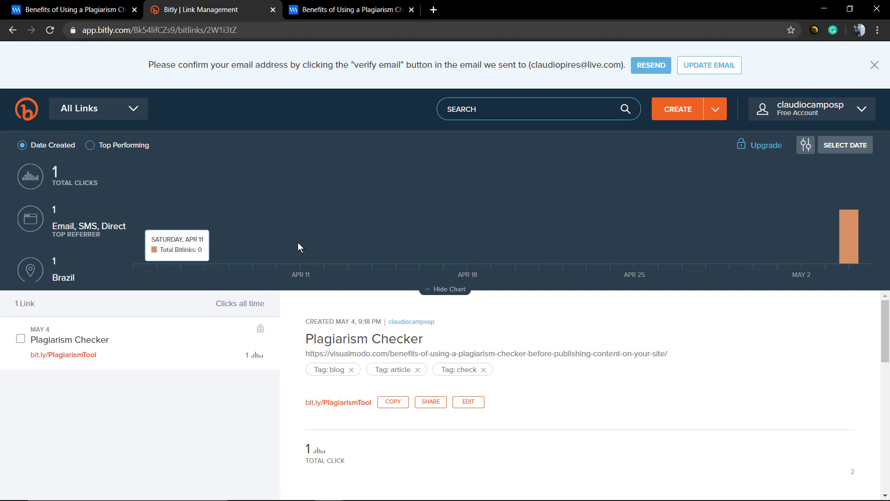
pyautogui.click(873, 67)
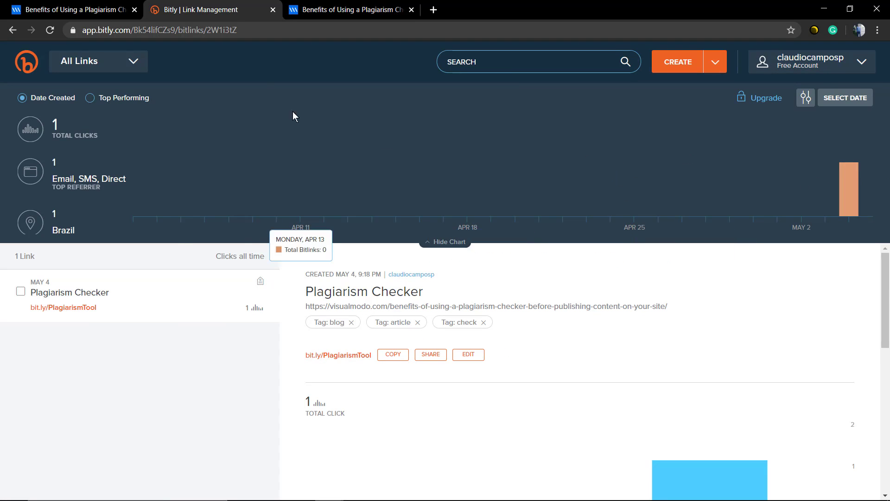
pyautogui.click(316, 18)
pyautogui.click(319, 25)
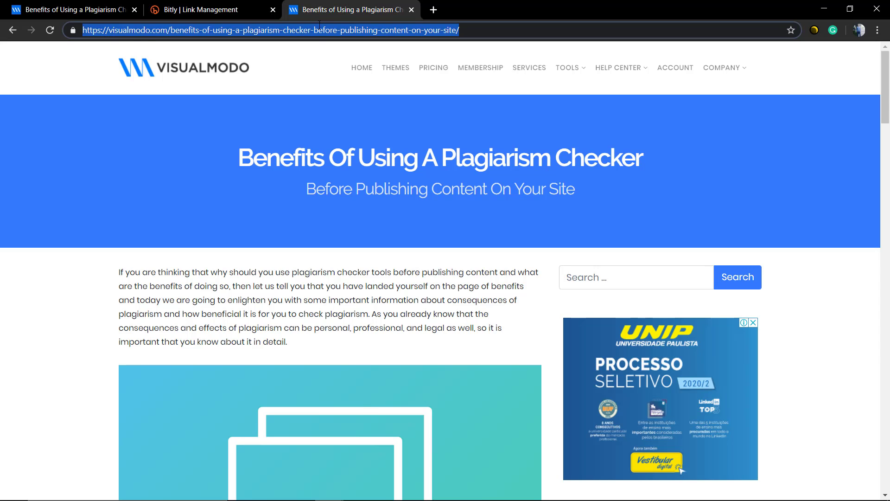
pyautogui.write('https://bit.ly/PlagiarismTool')
pyautogui.press('Return')
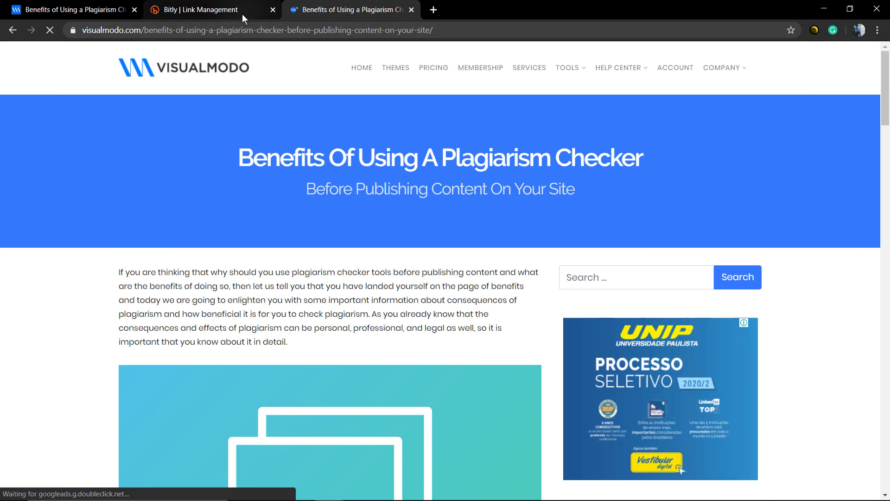
pyautogui.click(242, 14)
pyautogui.press('F5')
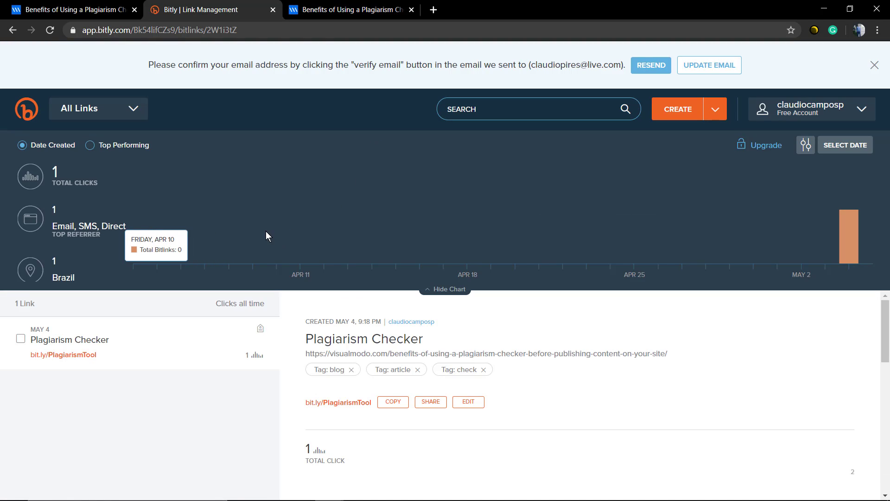
# - View the links by Top Performing, return to Date Created, and check which sections are offered besides All Links
pyautogui.click(115, 147)
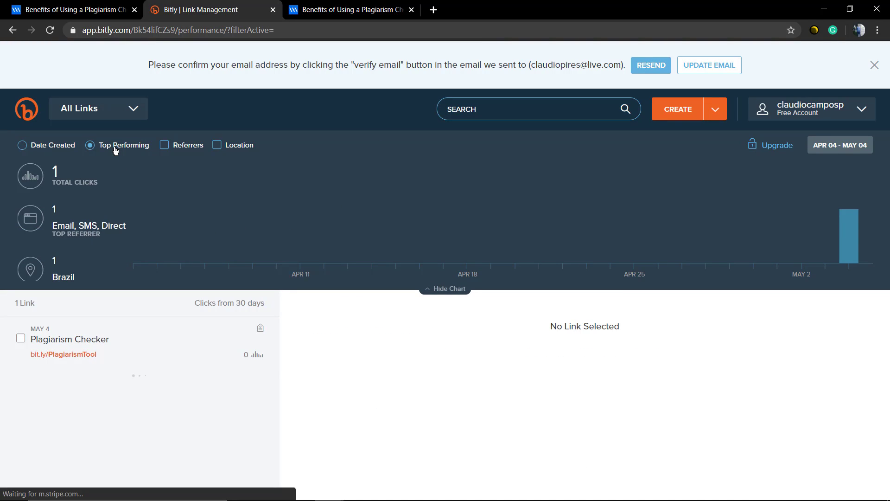
pyautogui.click(53, 148)
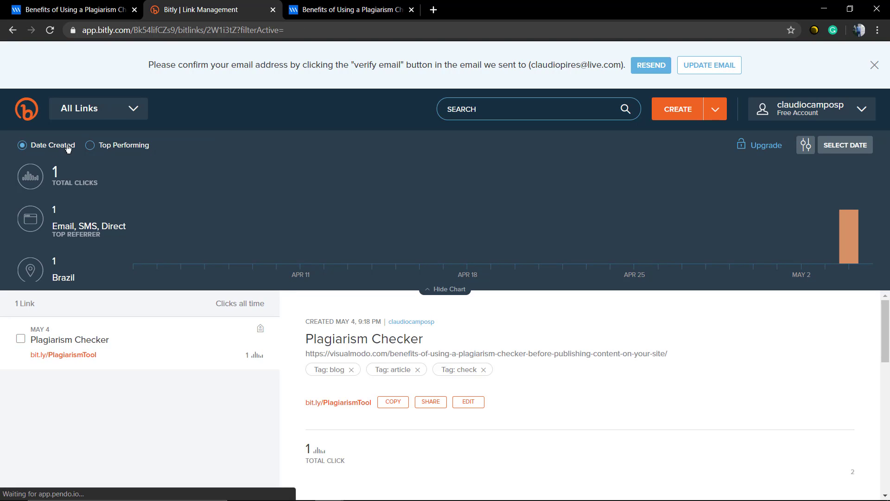
pyautogui.click(136, 110)
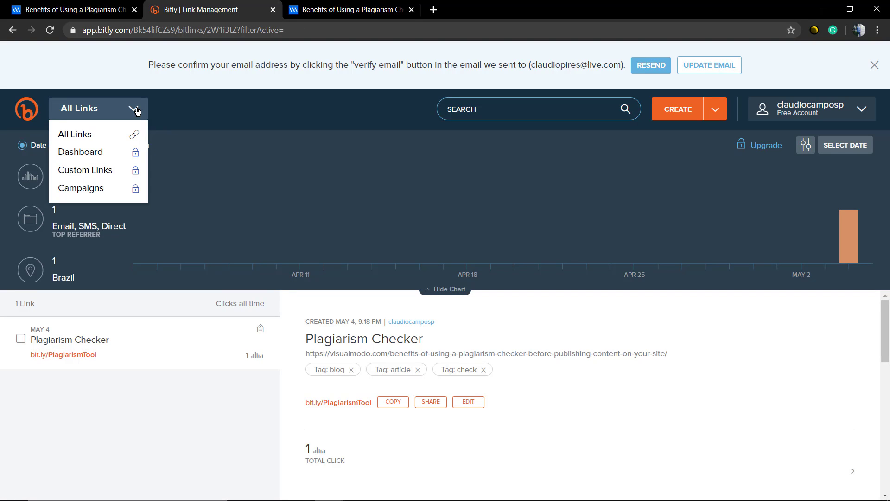
pyautogui.click(137, 111)
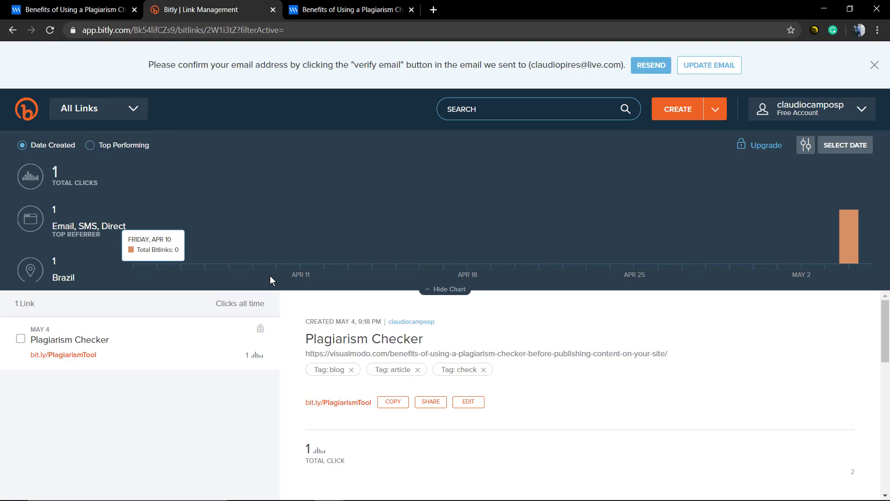
# - Dismiss the e-mail confirmation notice and examine the click, referrer and location charts of the Plagiarism Checker link
pyautogui.scroll(-1, 395, 398)
pyautogui.scroll(1, 395, 399)
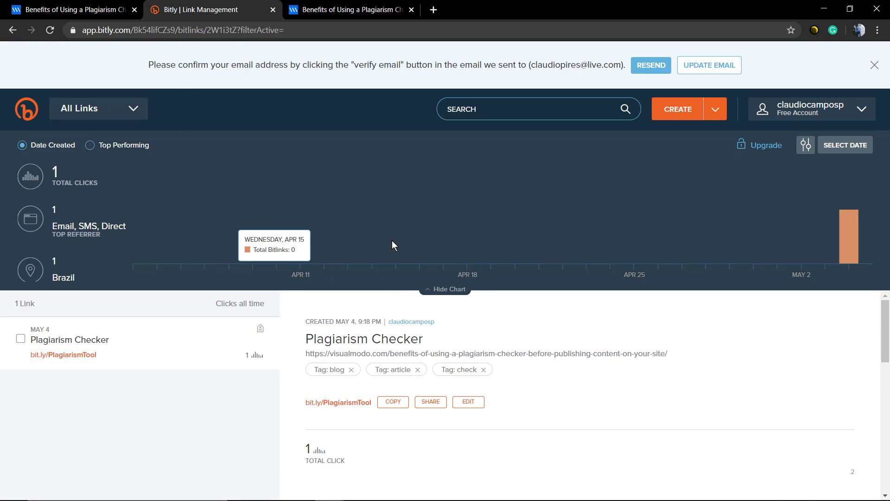
pyautogui.click(874, 64)
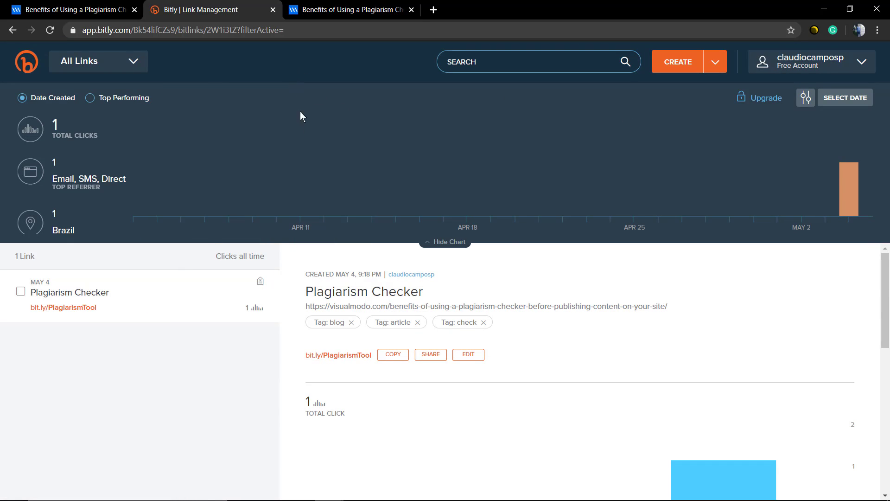
pyautogui.scroll(-5, 382, 252)
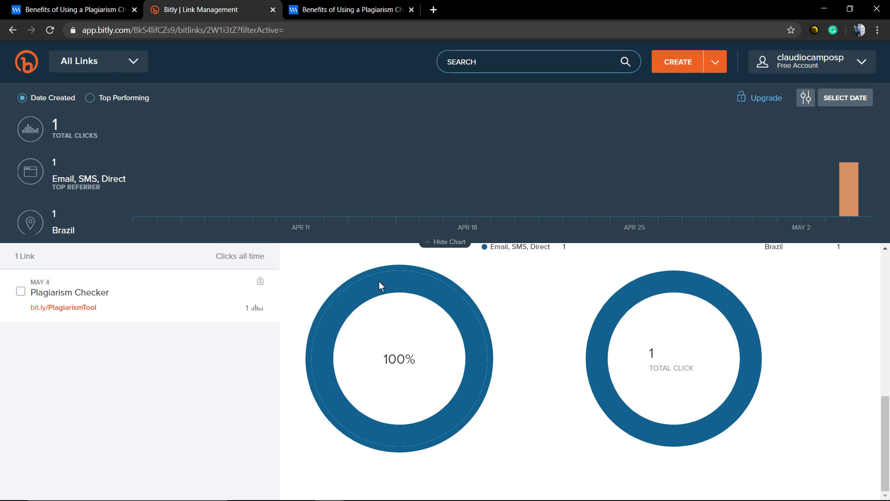
pyautogui.scroll(5, 379, 281)
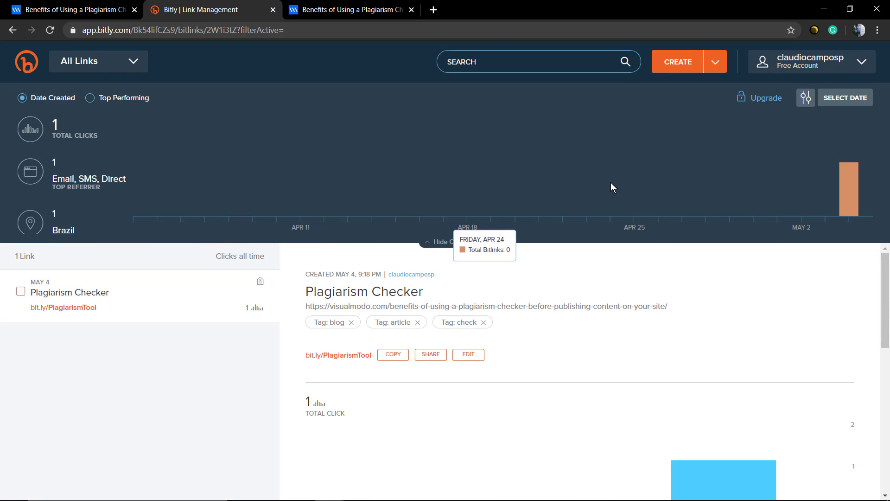